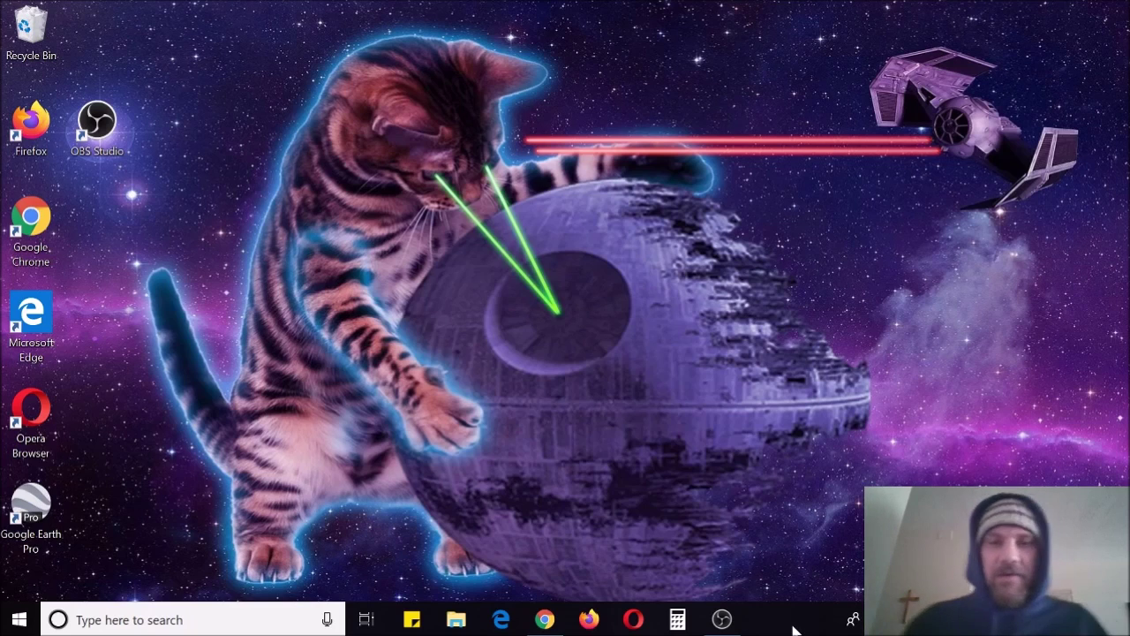
- Bring the cudominer.com page forward in Chrome and follow Login to the console
left_click(545, 621)
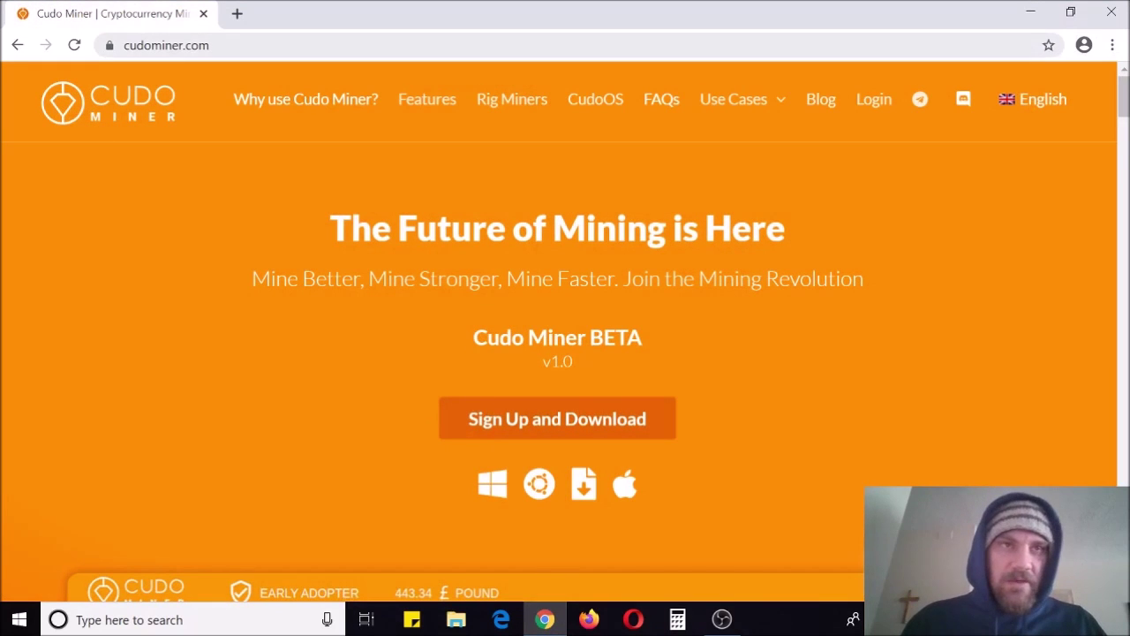
left_click(166, 45)
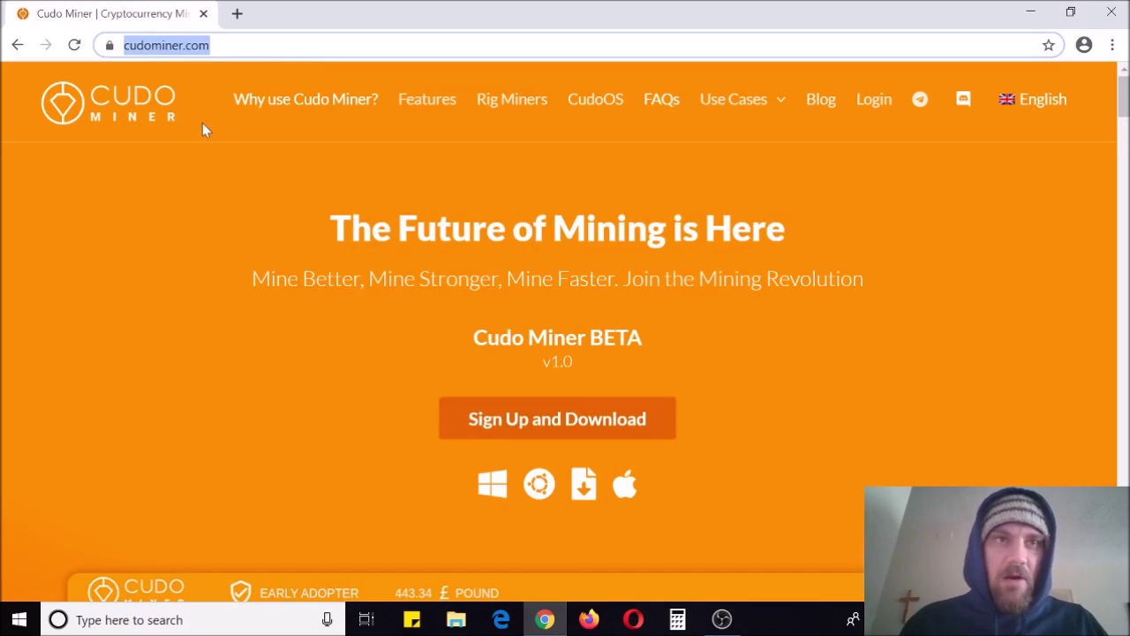
left_click(948, 247)
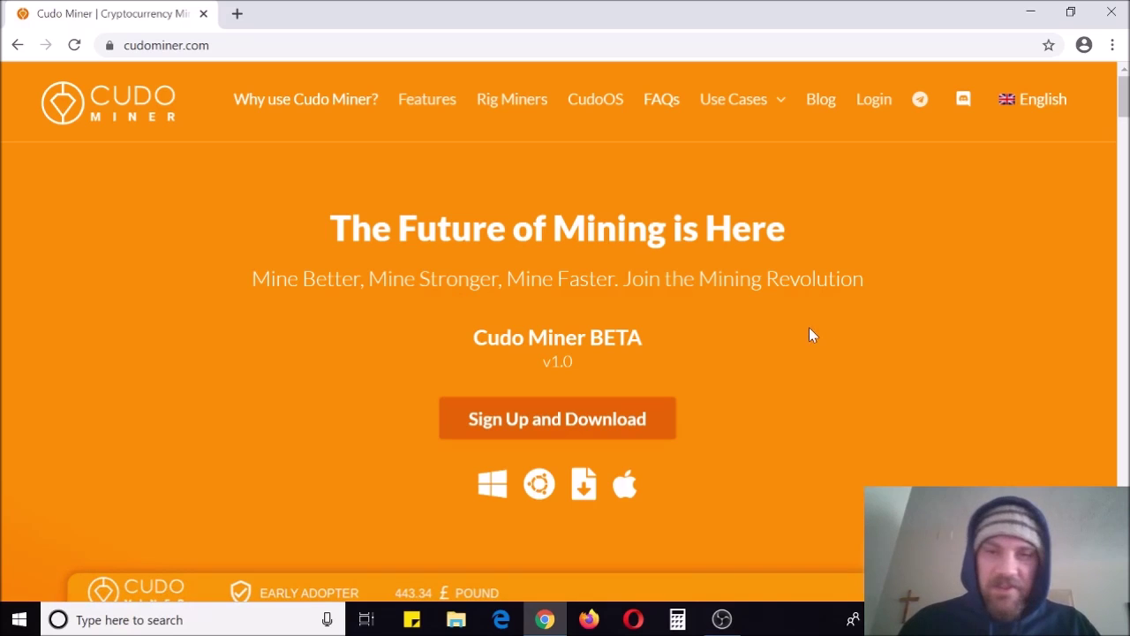
left_click(874, 109)
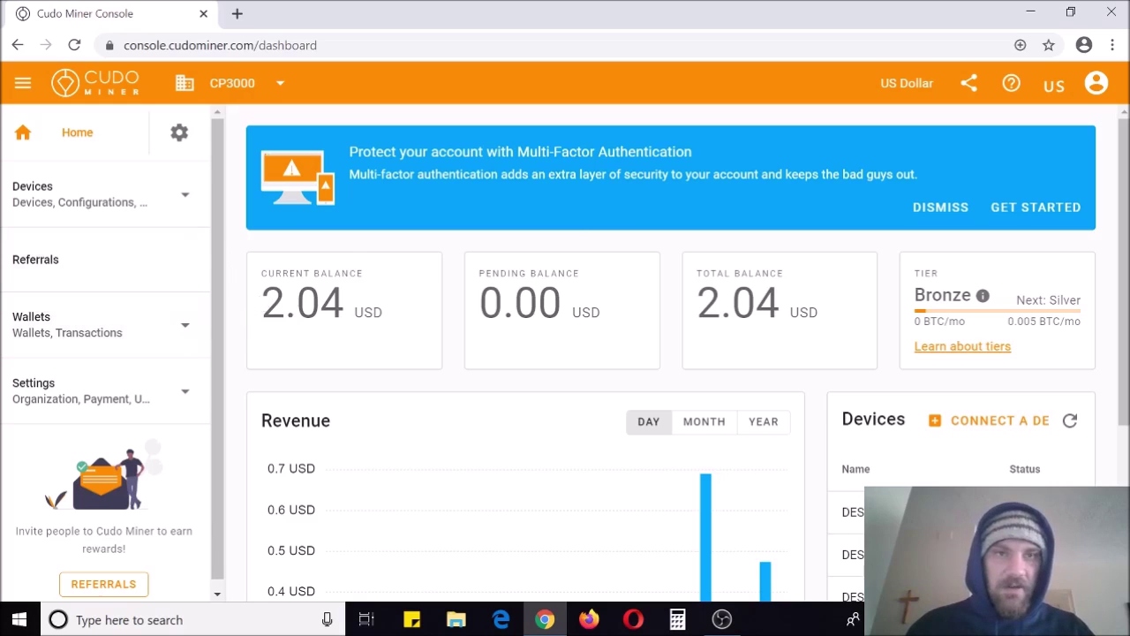
- Review the 2.04 USD current and total balances, the Revenue chart bars and the Devices list
double_click(265, 304)
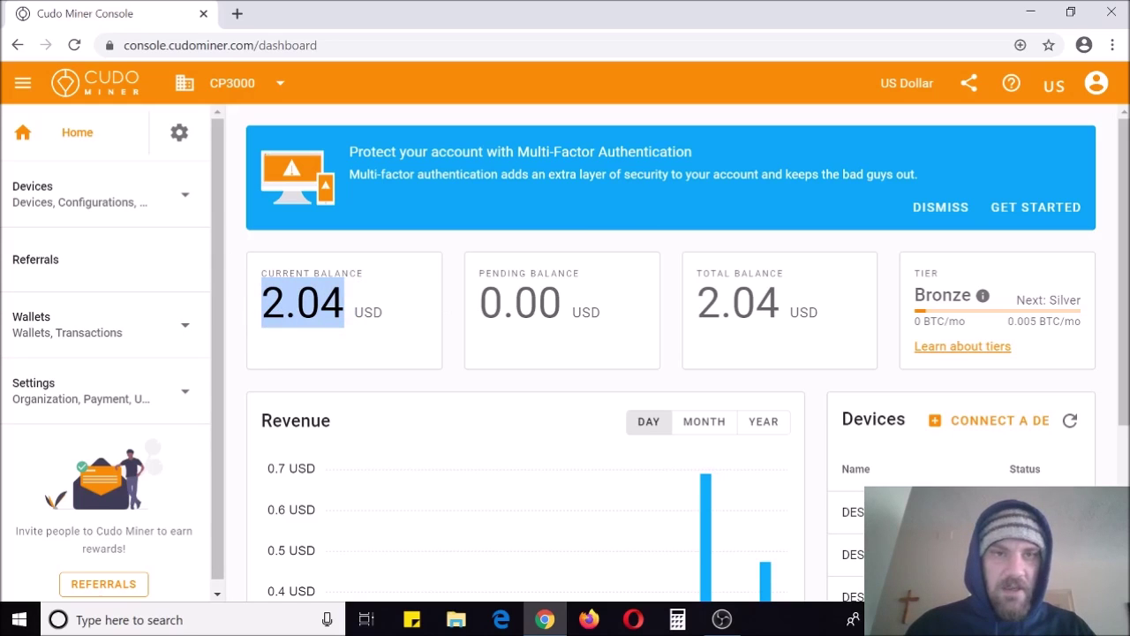
left_click(821, 290)
scroll(819, 290, "down", 3)
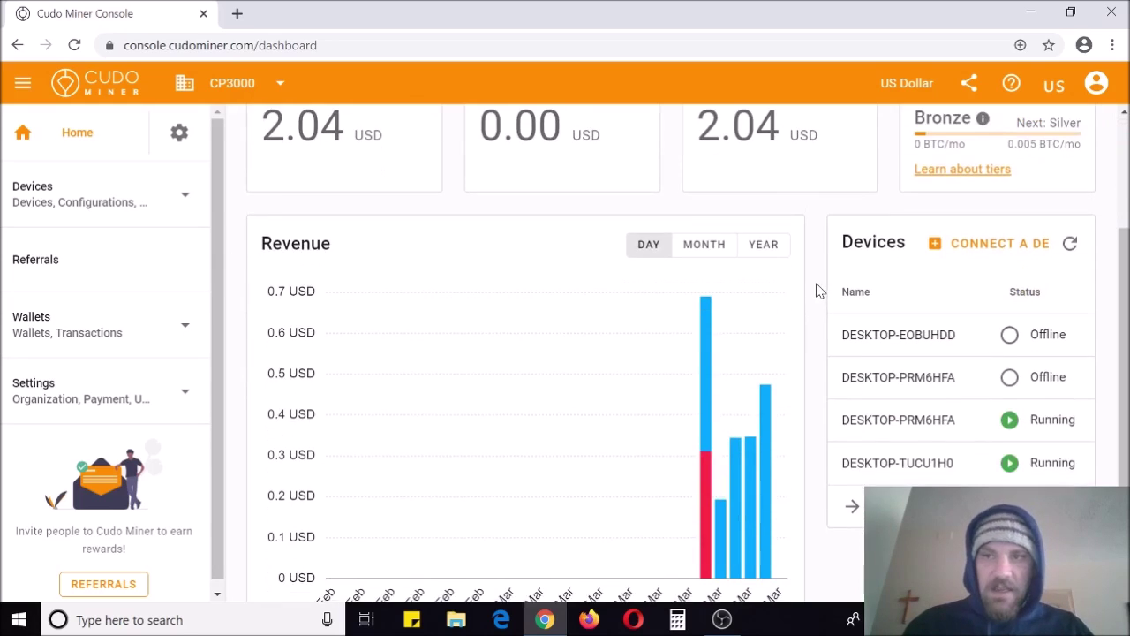
scroll(785, 282, "up", 3)
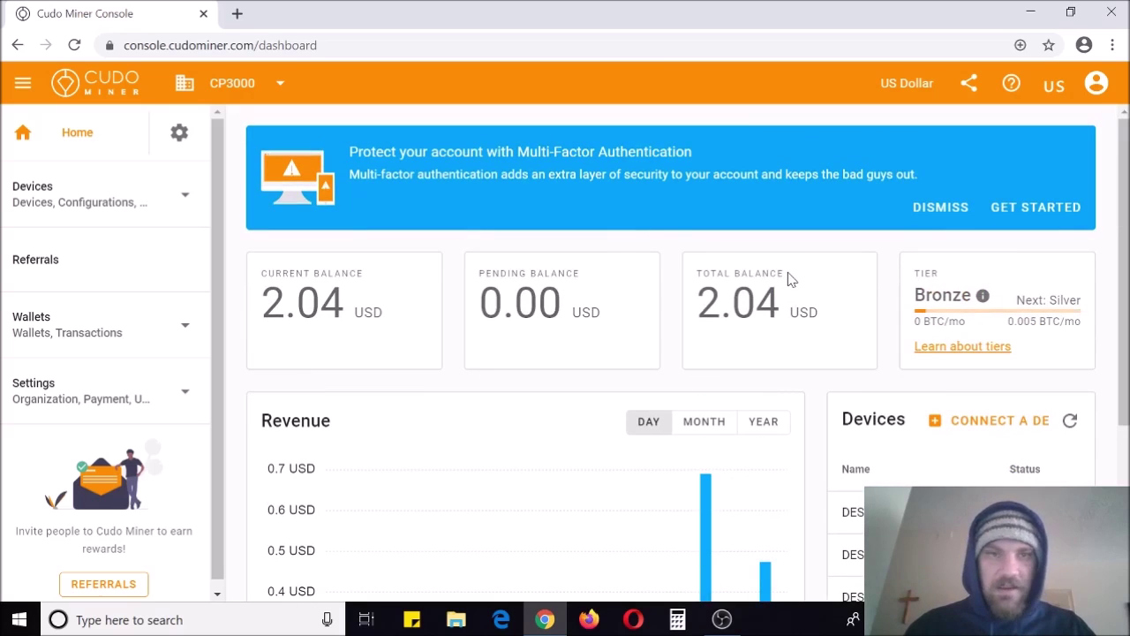
scroll(791, 279, "down", 3)
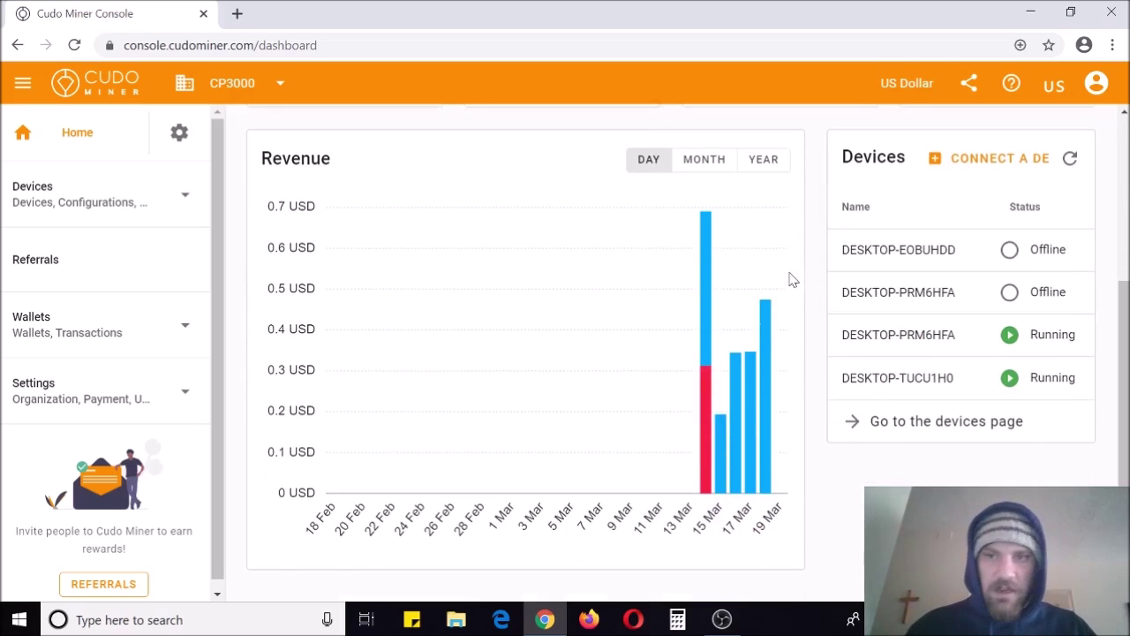
mouse_move(707, 492)
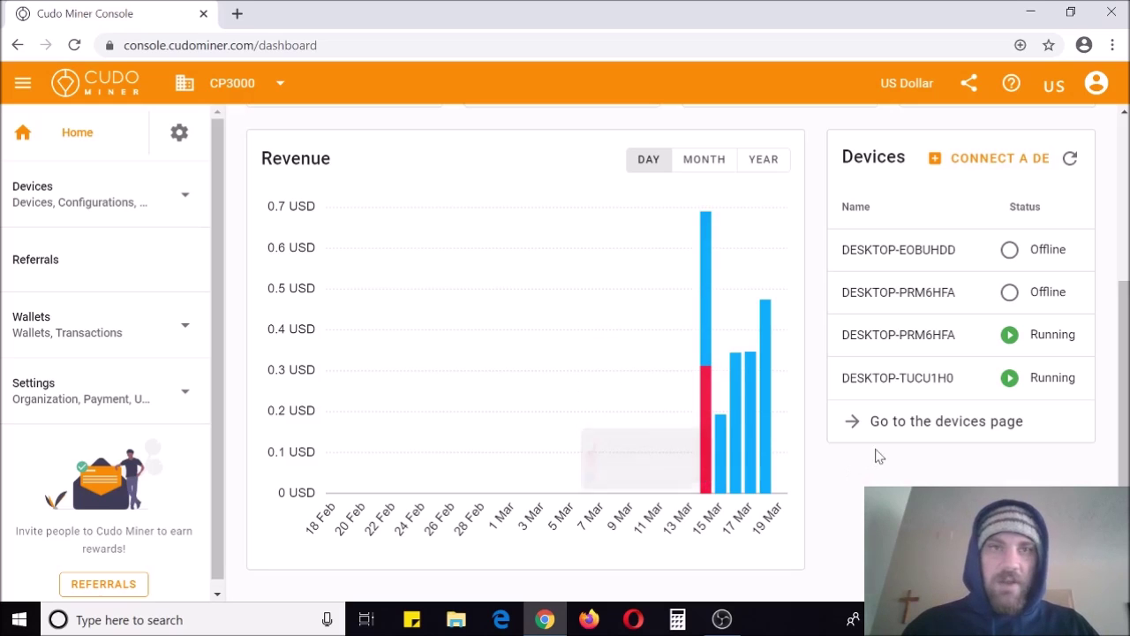
scroll(878, 455, "up", 3)
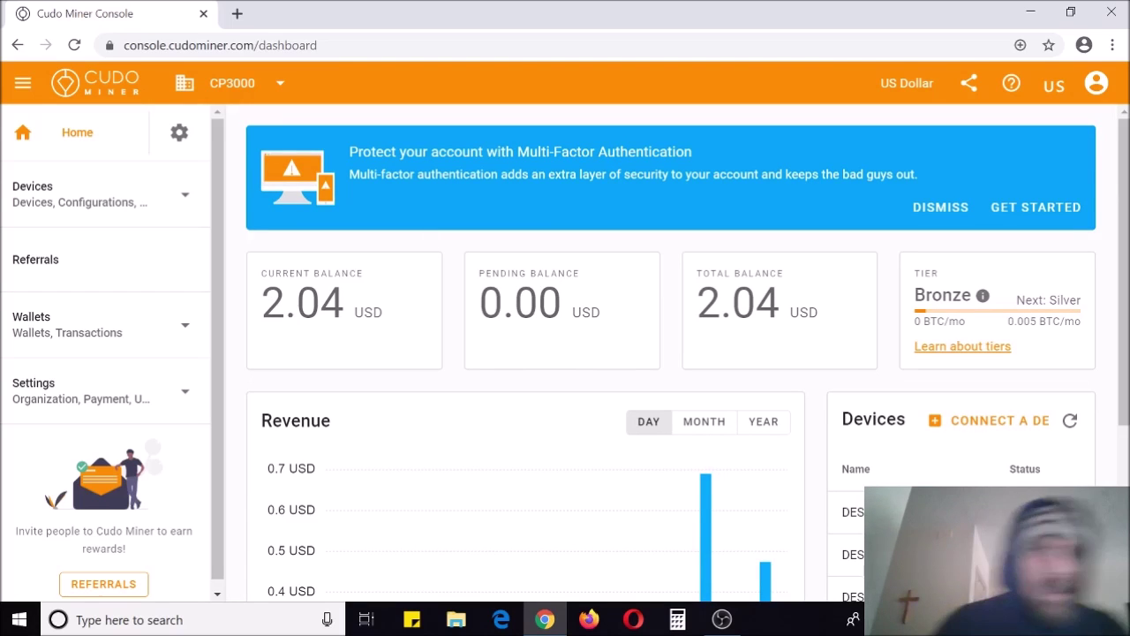
scroll(550, 262, "down", 3)
scroll(534, 278, "up", 2)
scroll(534, 283, "up", 1)
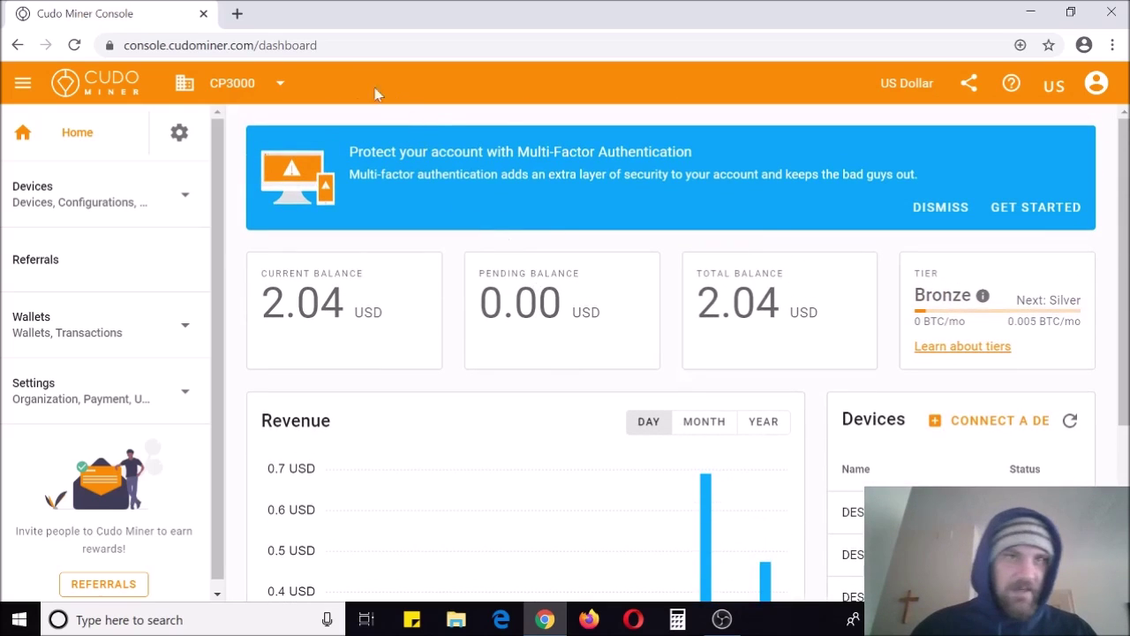
- Open Devices > Devices and scroll the table of the two online rigs
left_click(72, 200)
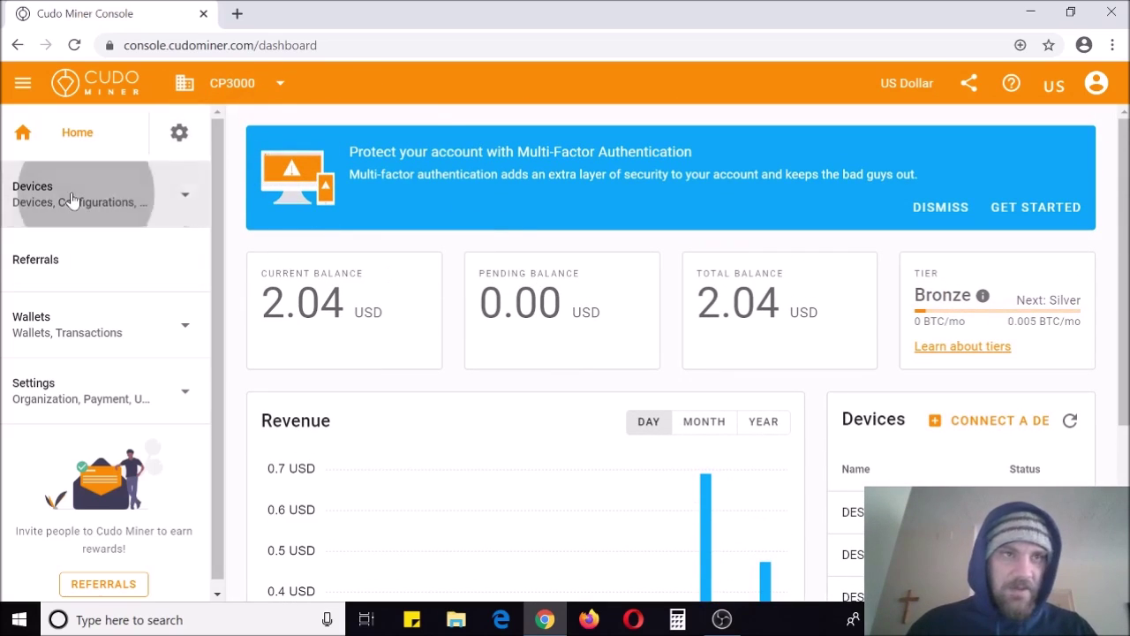
left_click(95, 256)
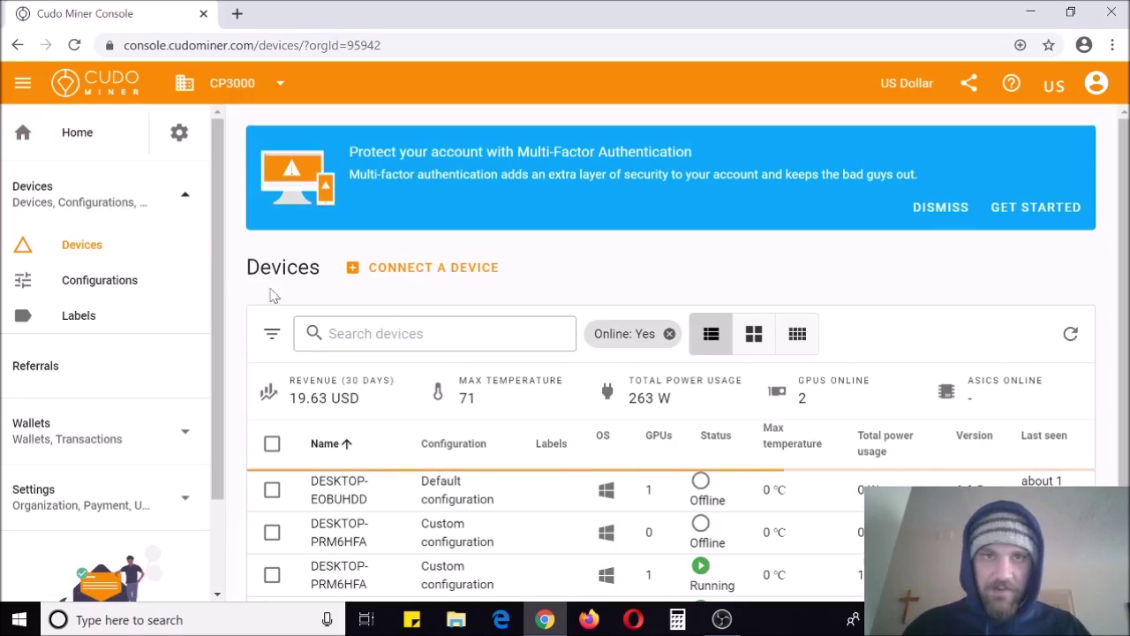
scroll(530, 406, "down", 2)
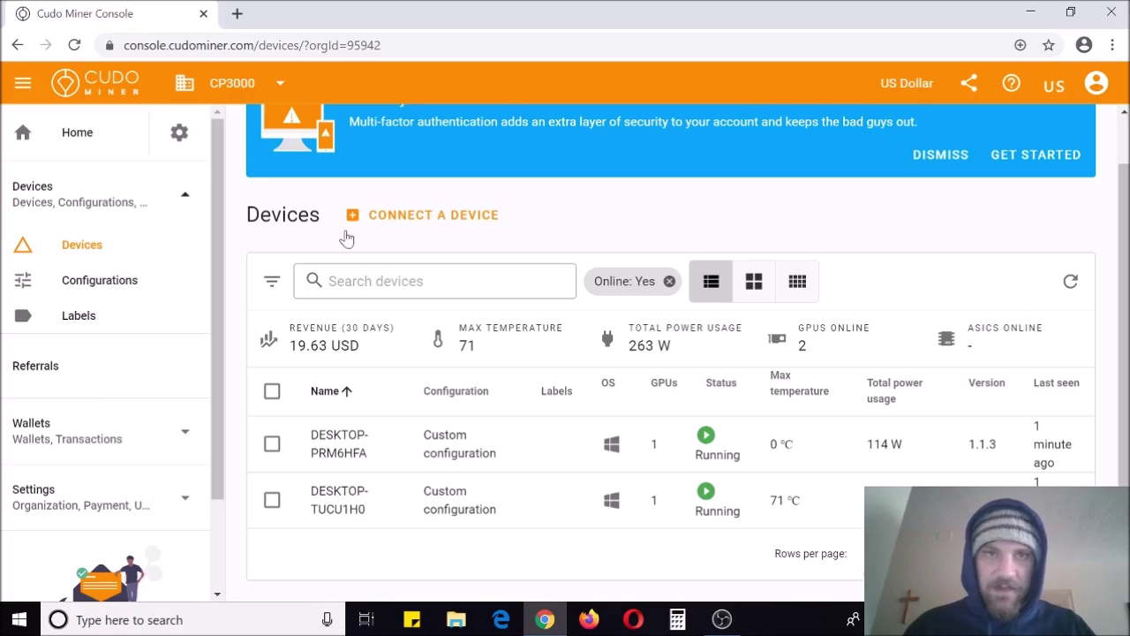
- Connect a new Windows device, then download and run CudoMiner (1).exe
left_click(402, 221)
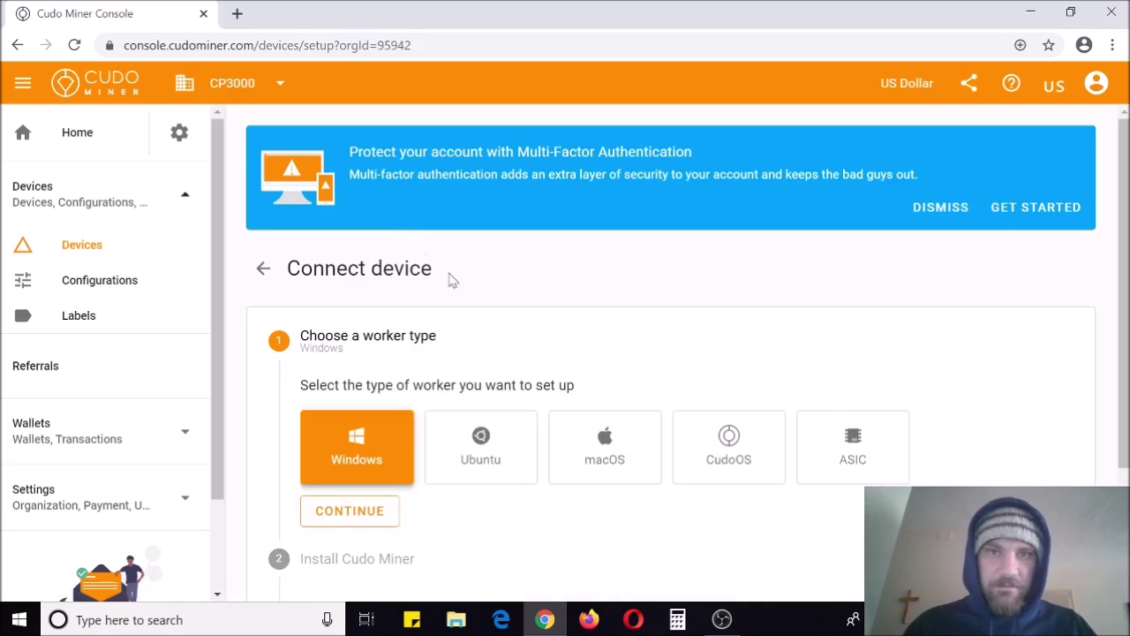
scroll(478, 461, "down", 1)
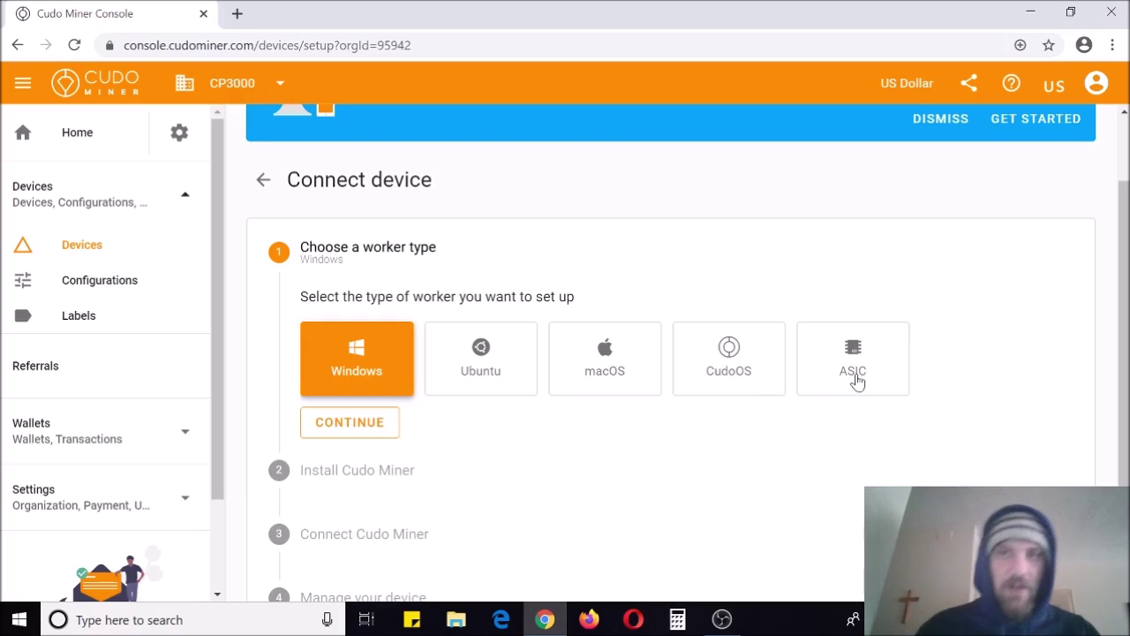
left_click(366, 366)
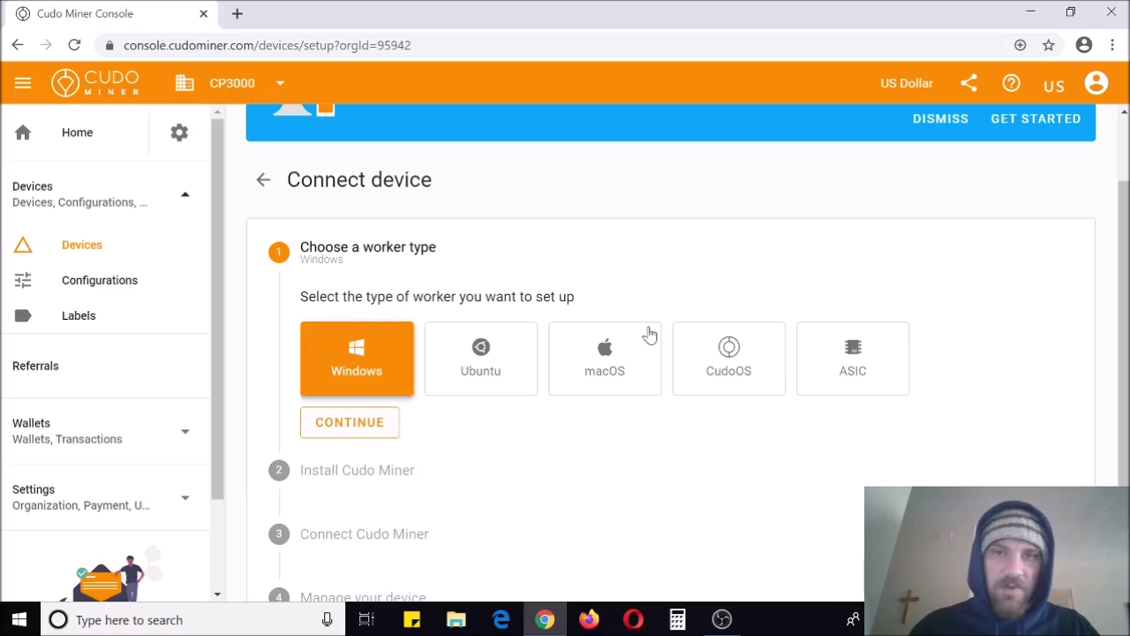
left_click(344, 424)
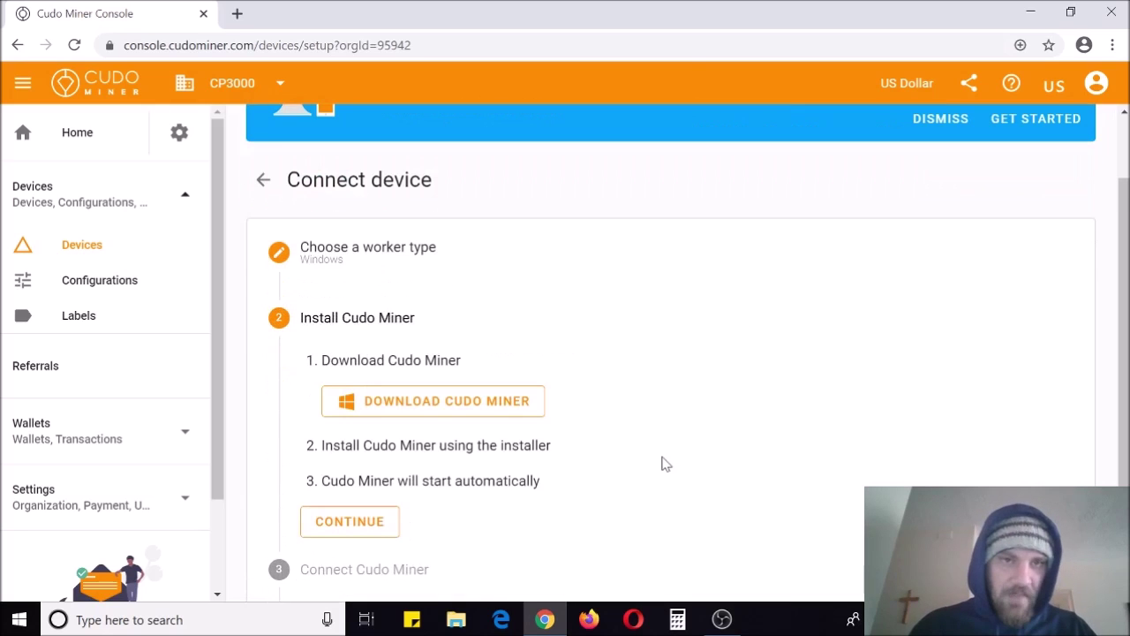
left_click(398, 414)
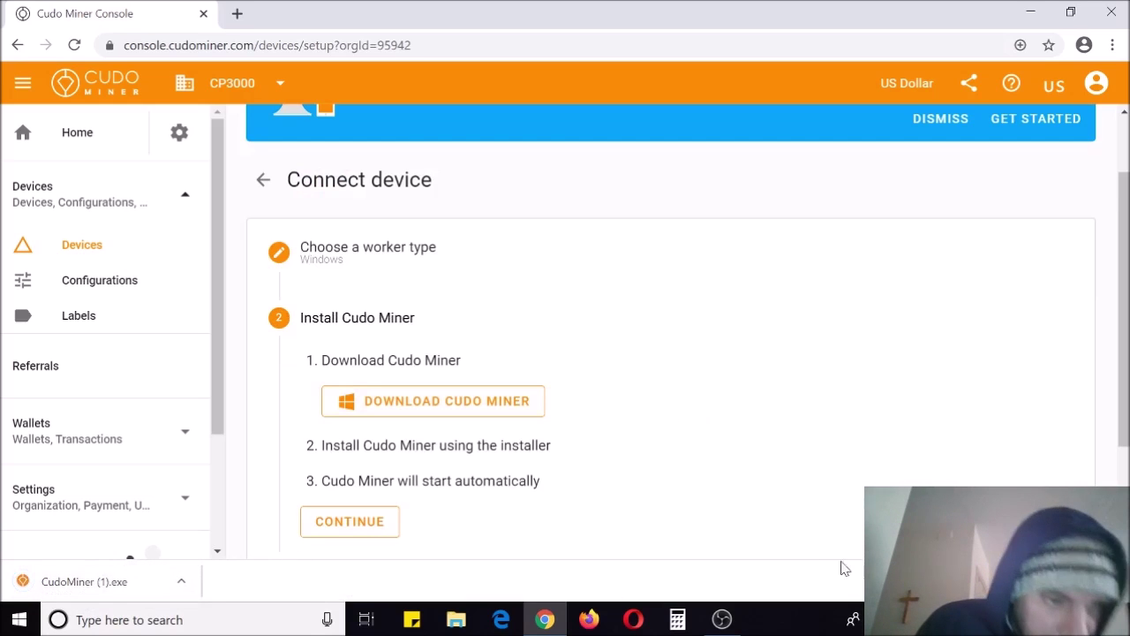
left_click(80, 583)
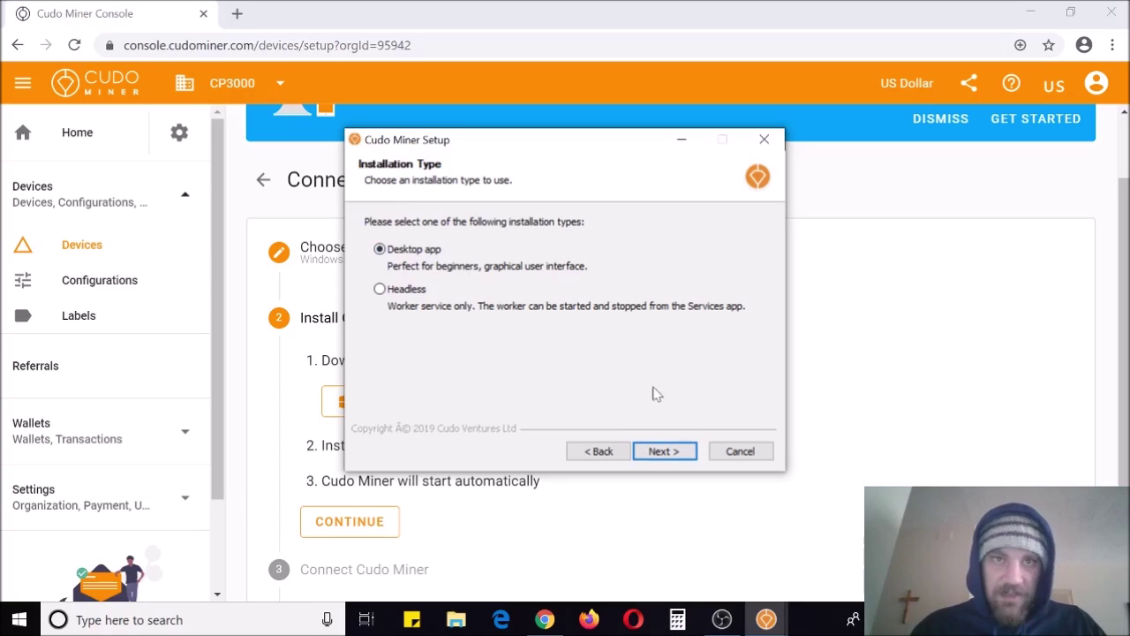
- Install the Desktop app on the stable channel, accepting the licence, then close the setup window
left_click(668, 454)
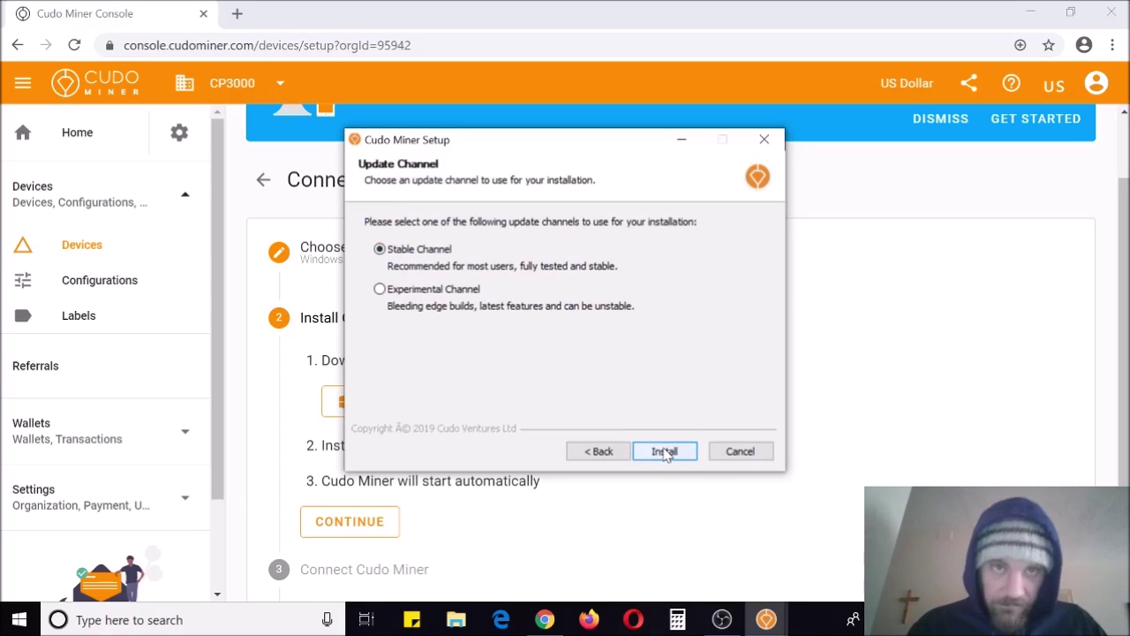
left_click(665, 454)
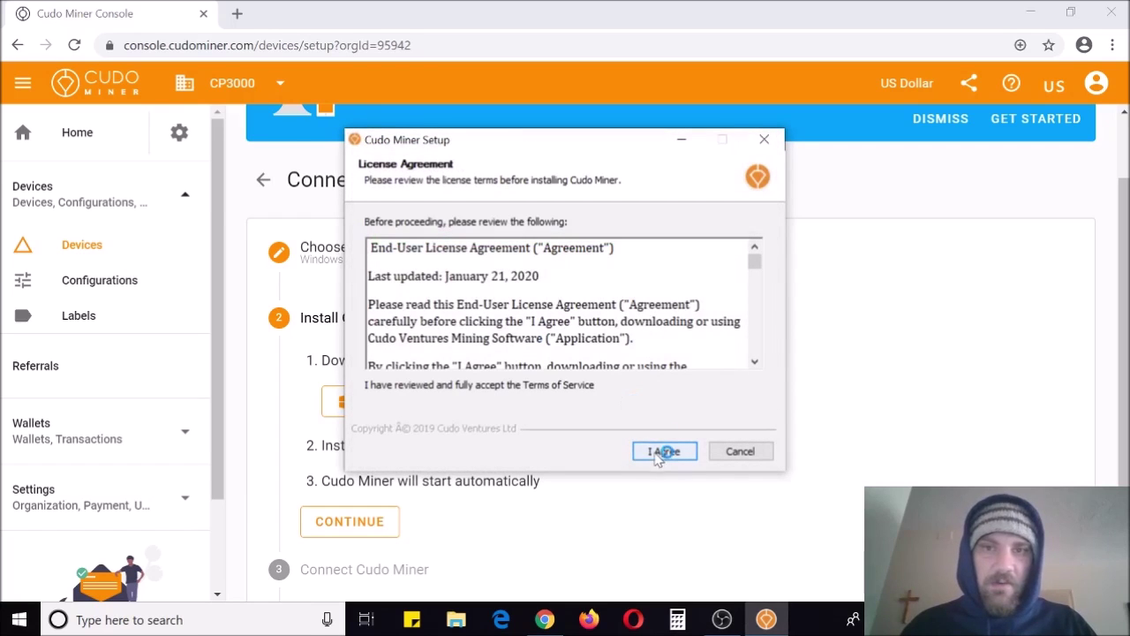
left_click(664, 453)
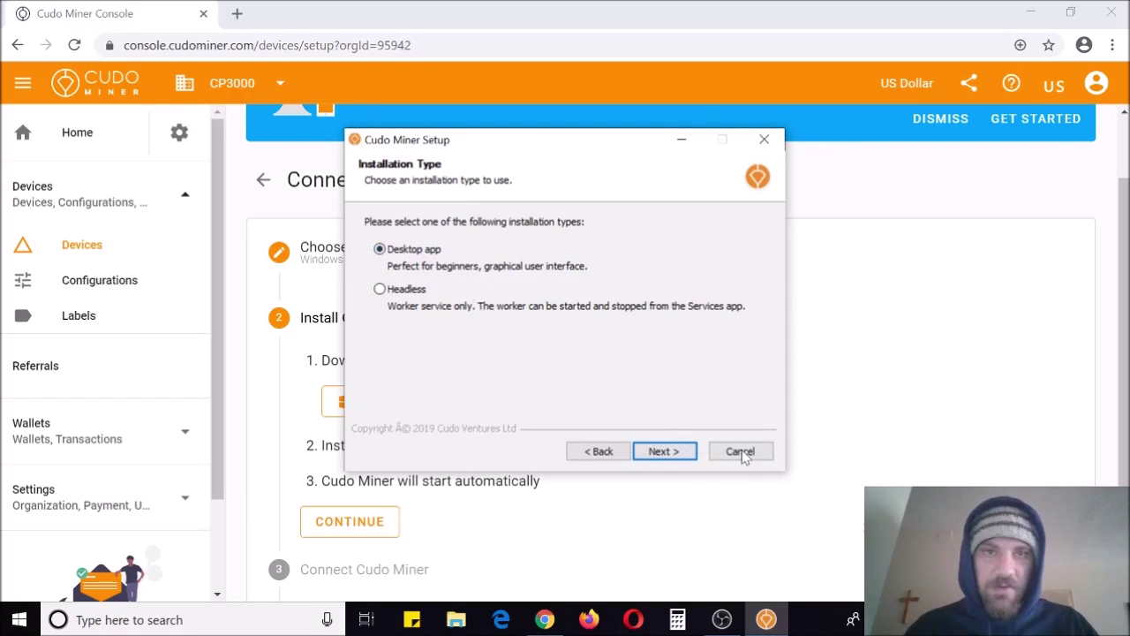
left_click(763, 138)
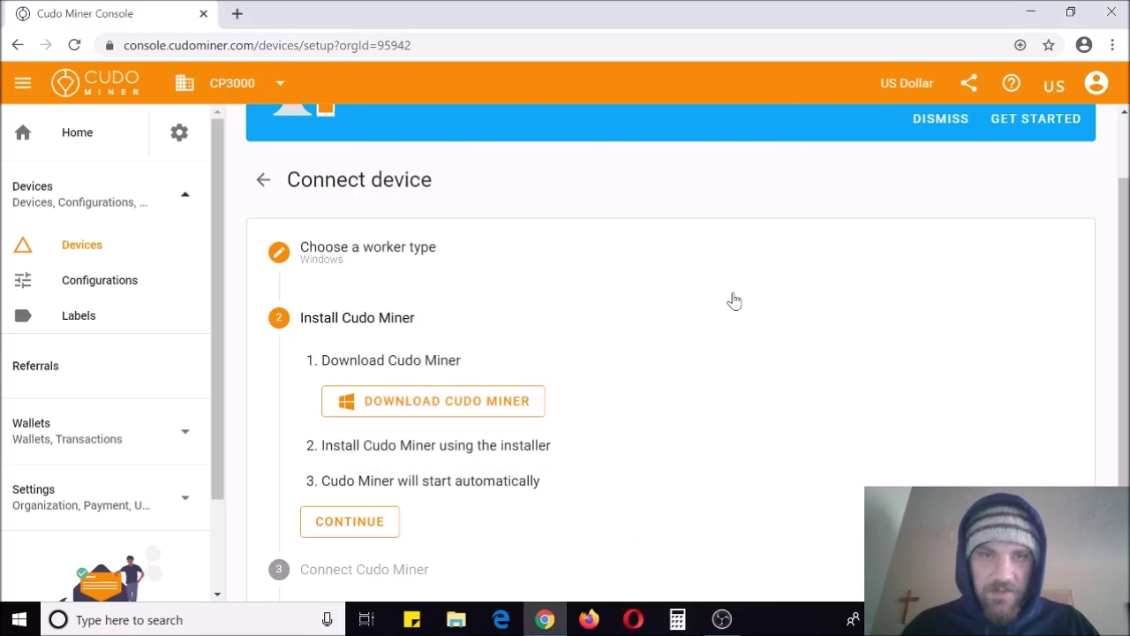
- Complete the install and connect steps, go to Devices, and switch to the grid view
scroll(609, 318, "down", 2)
left_click(332, 417)
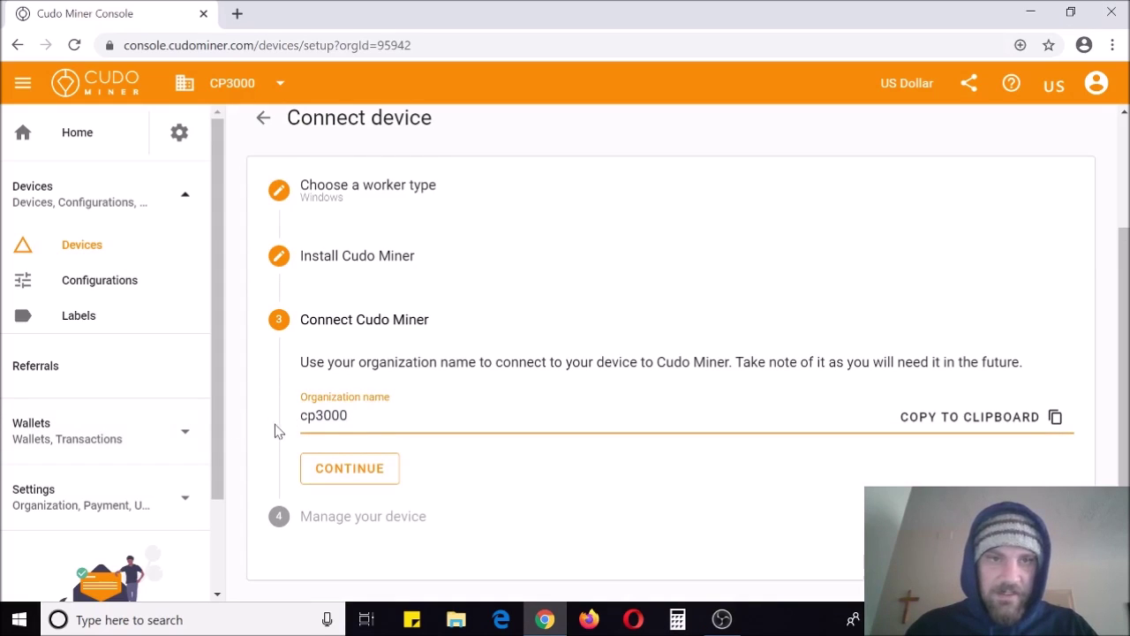
left_click(338, 468)
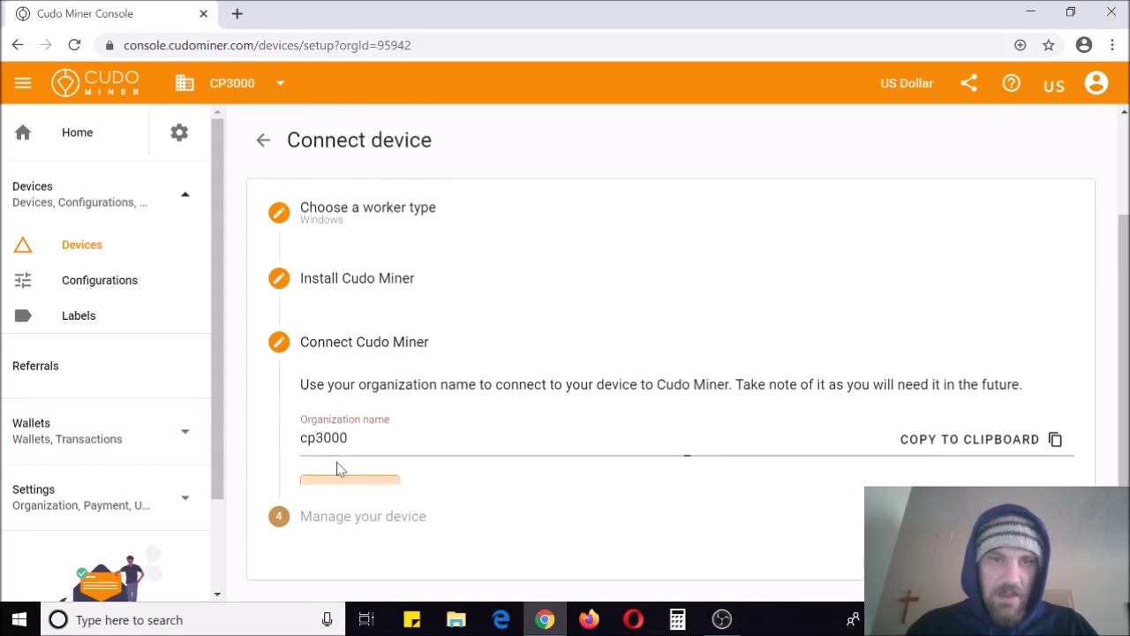
left_click(347, 537)
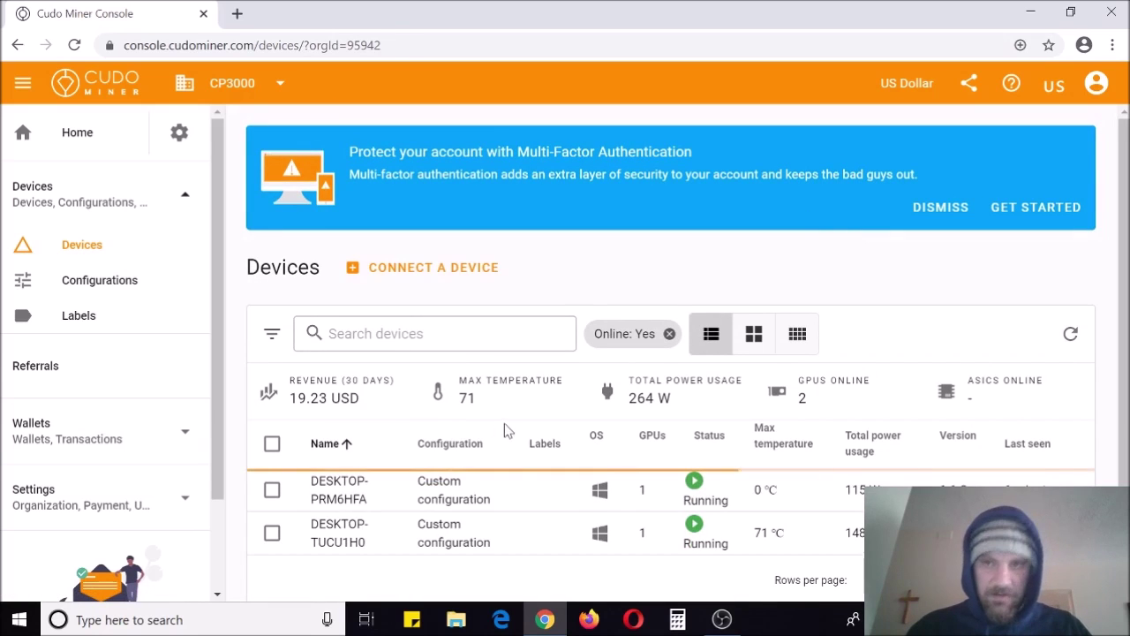
scroll(507, 424, "down", 1)
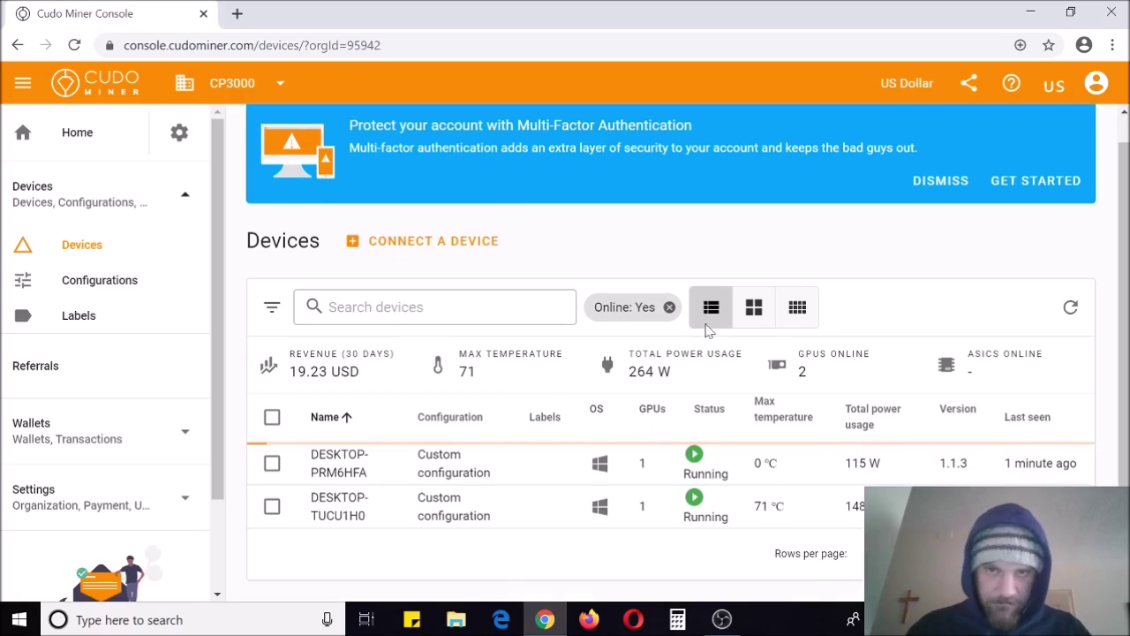
left_click(749, 319)
scroll(750, 379, "down", 1)
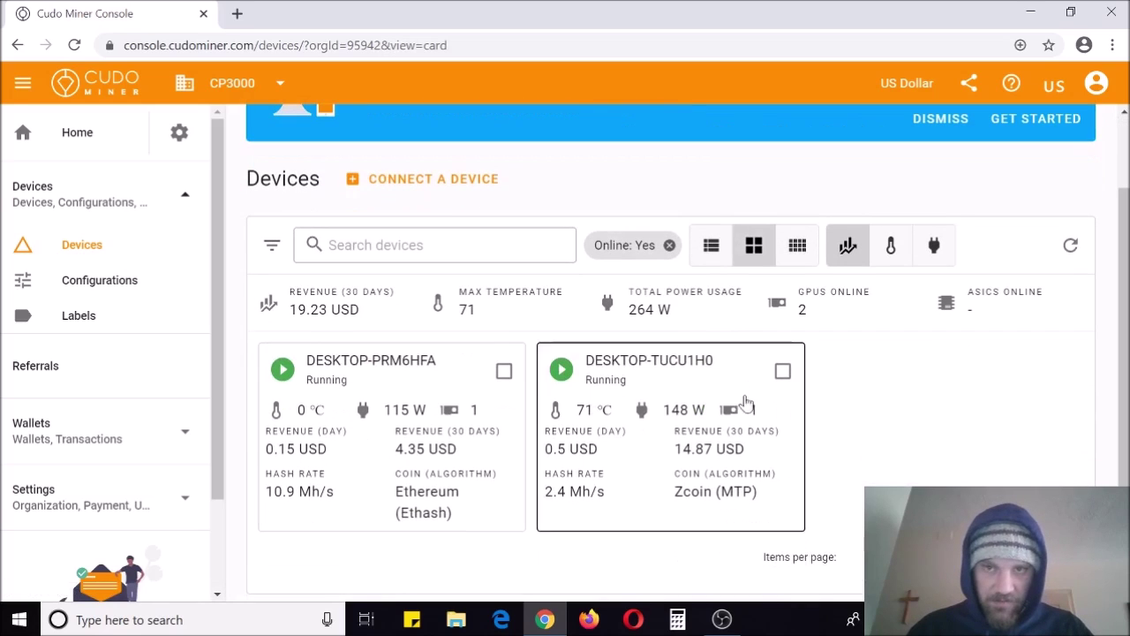
- Minimize Chrome and start the Cudo Miner desktop app from its desktop shortcut
left_click(1031, 12)
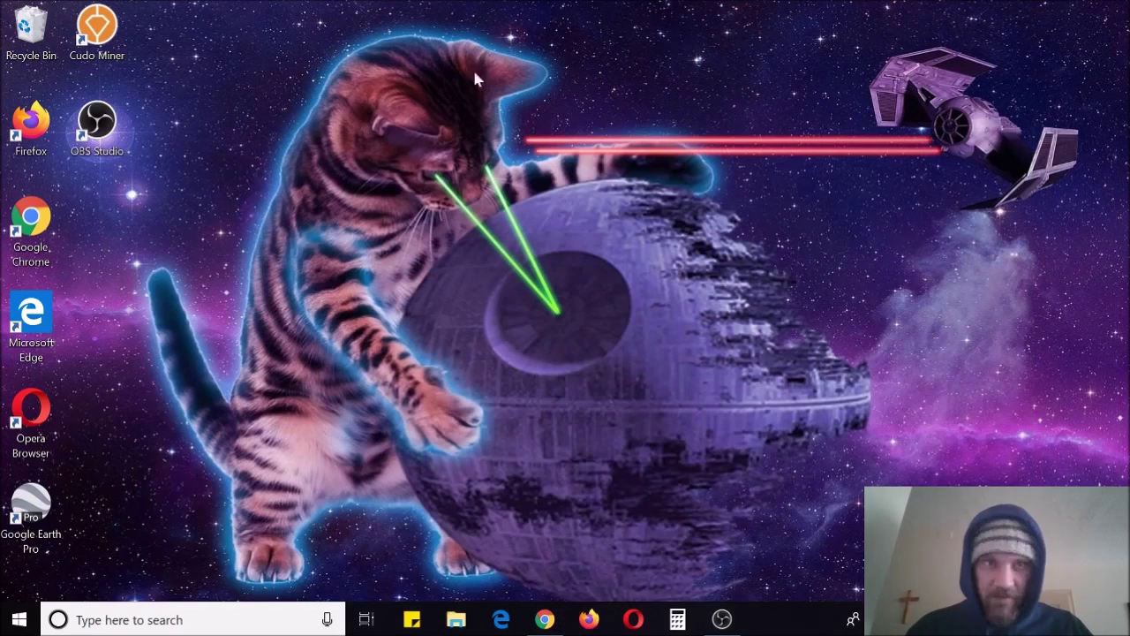
left_click(89, 50)
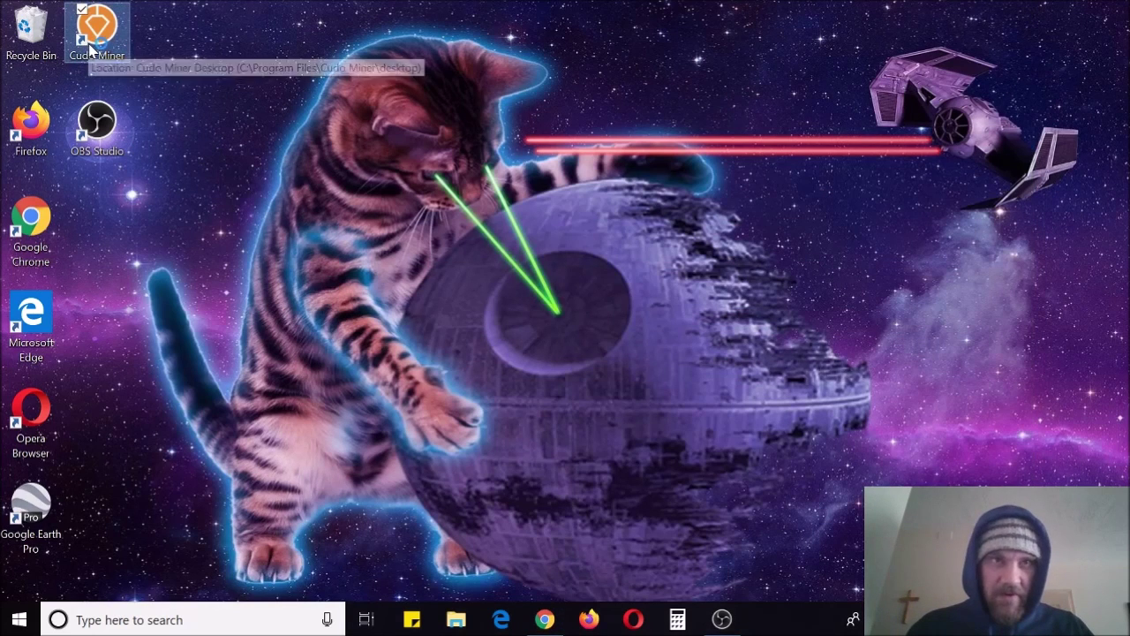
double_click(106, 37)
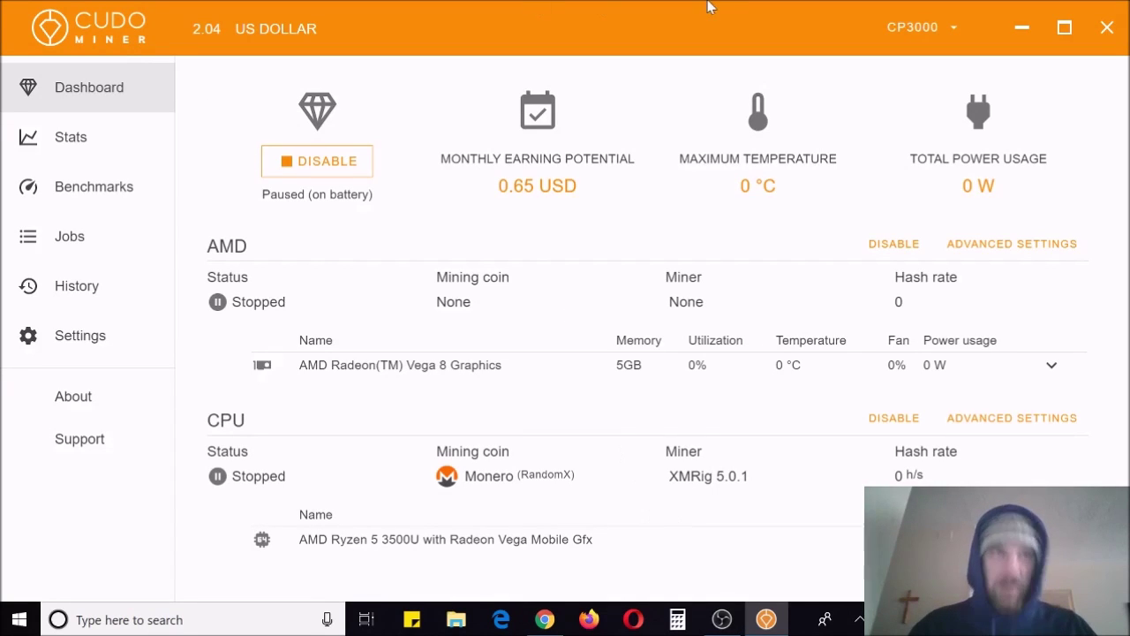
mouse_move(729, 33)
left_mouse_down()
mouse_move(704, 53)
mouse_move(756, 32)
mouse_move(705, 26)
mouse_move(727, 35)
left_mouse_up()
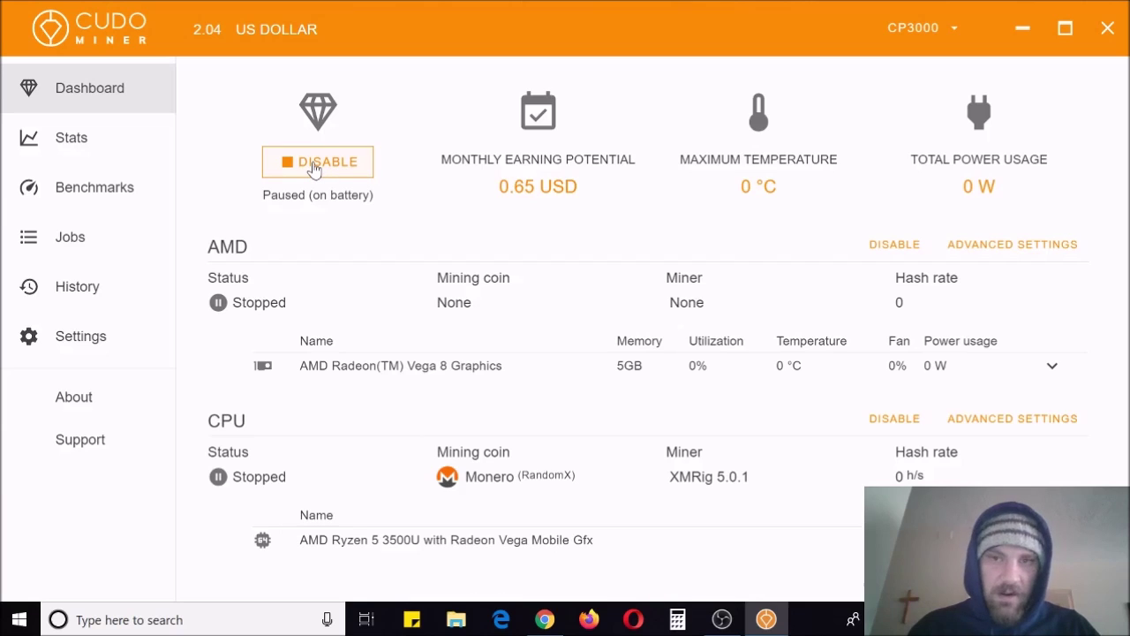
- View the Stats revenue history, then the Benchmarks comparing three XMRig versions for Monero
left_click(66, 147)
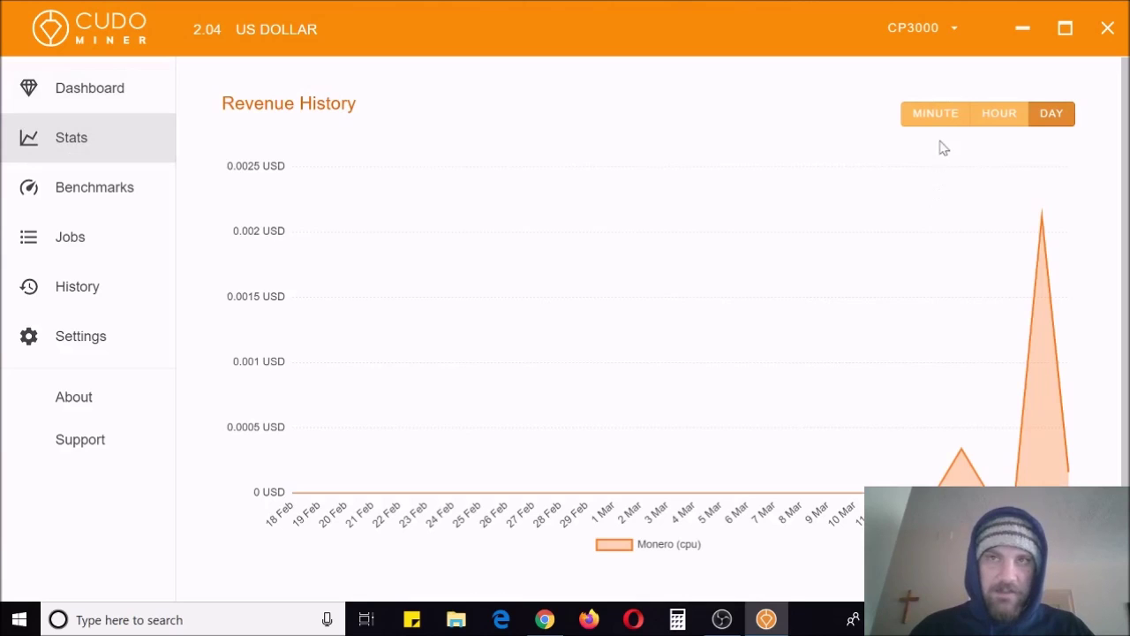
left_click(126, 190)
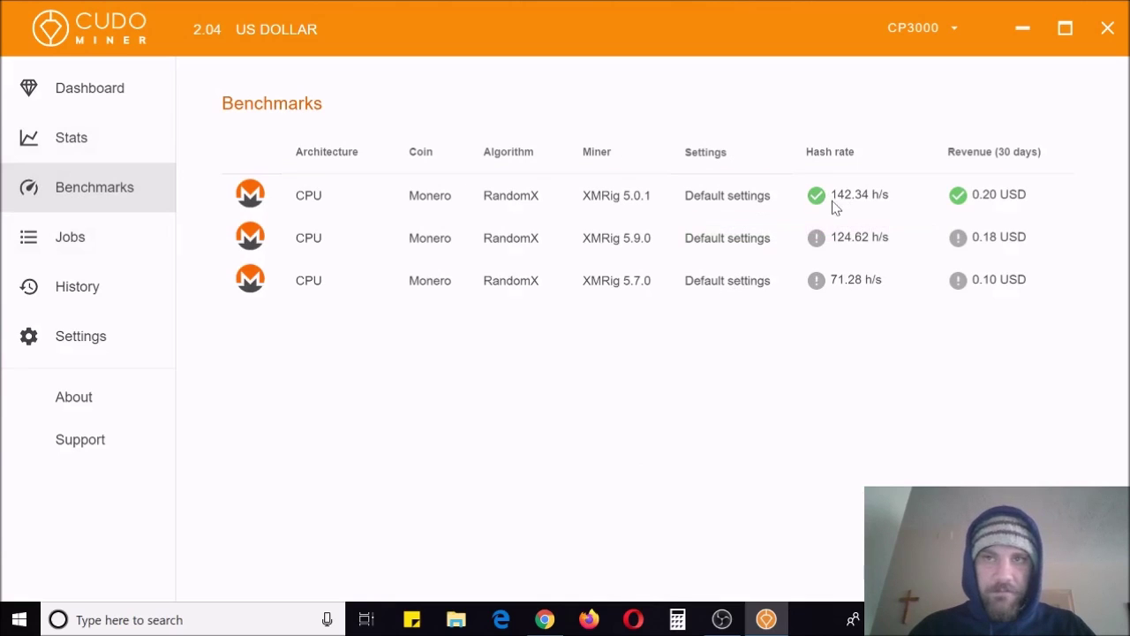
mouse_move(965, 217)
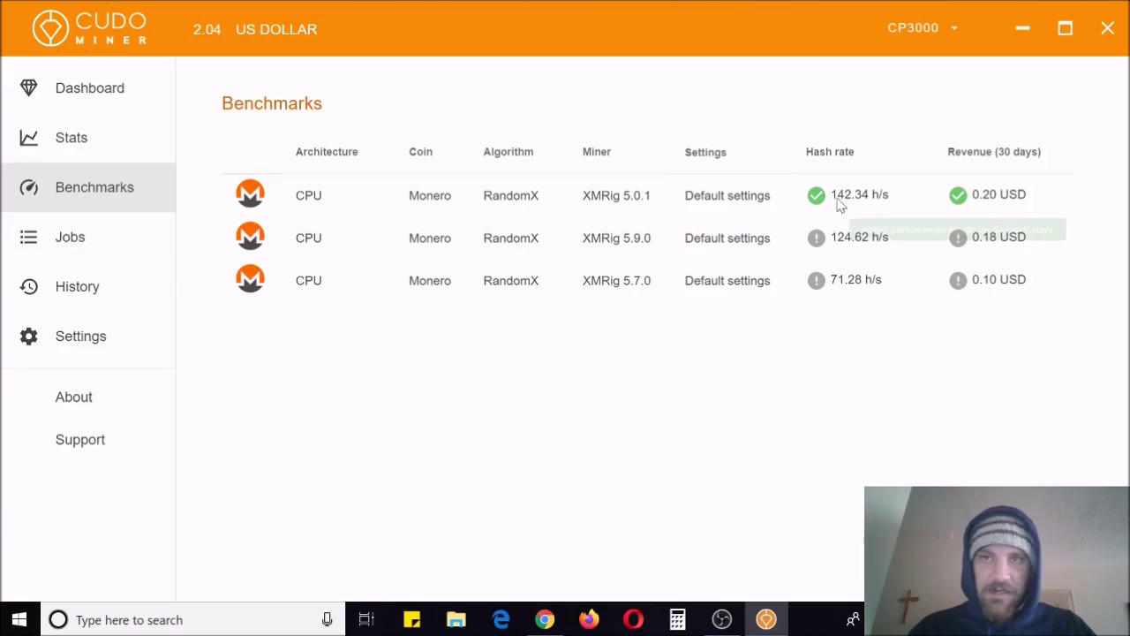
mouse_move(818, 205)
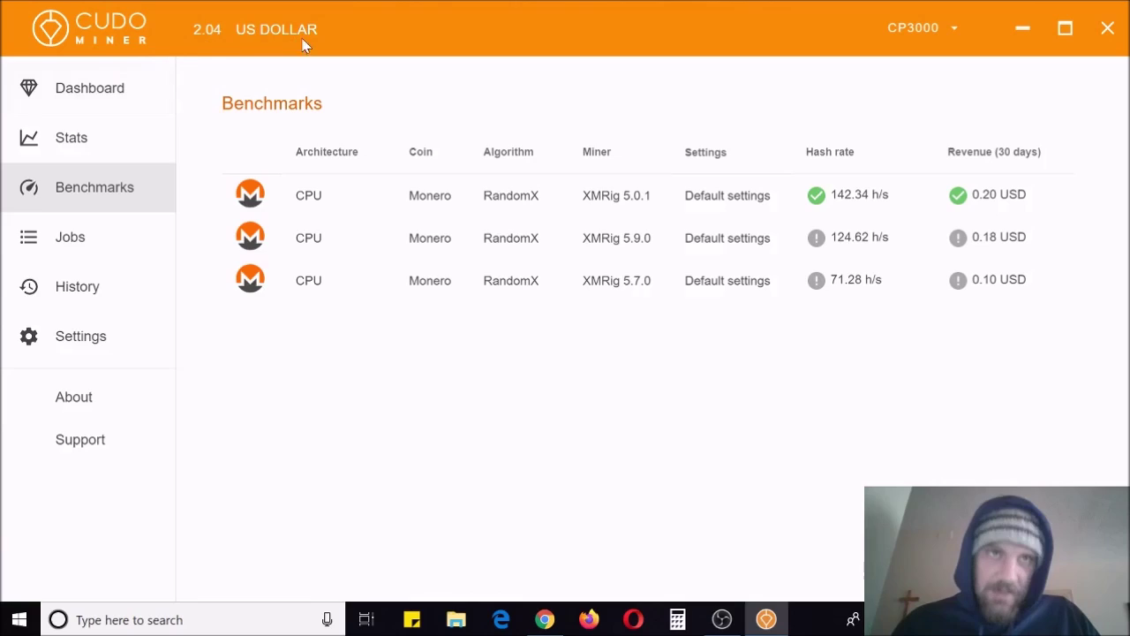
- Return to the console in Chrome and open Wallets showing Bitcoin, Ethereum and Monero balances
left_click(1021, 27)
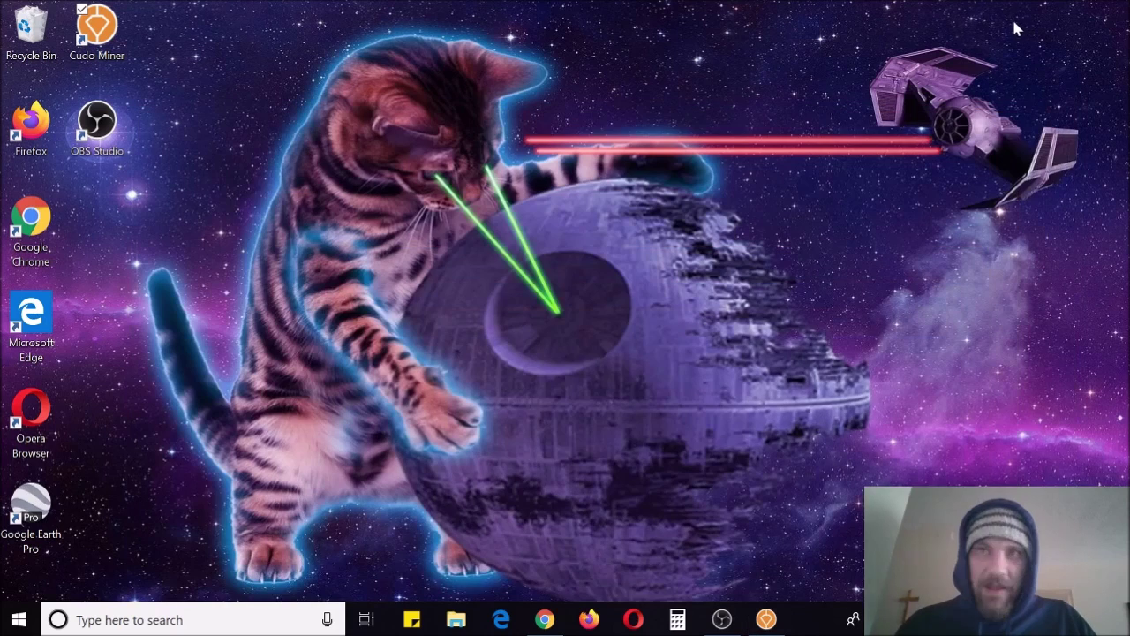
left_click(545, 619)
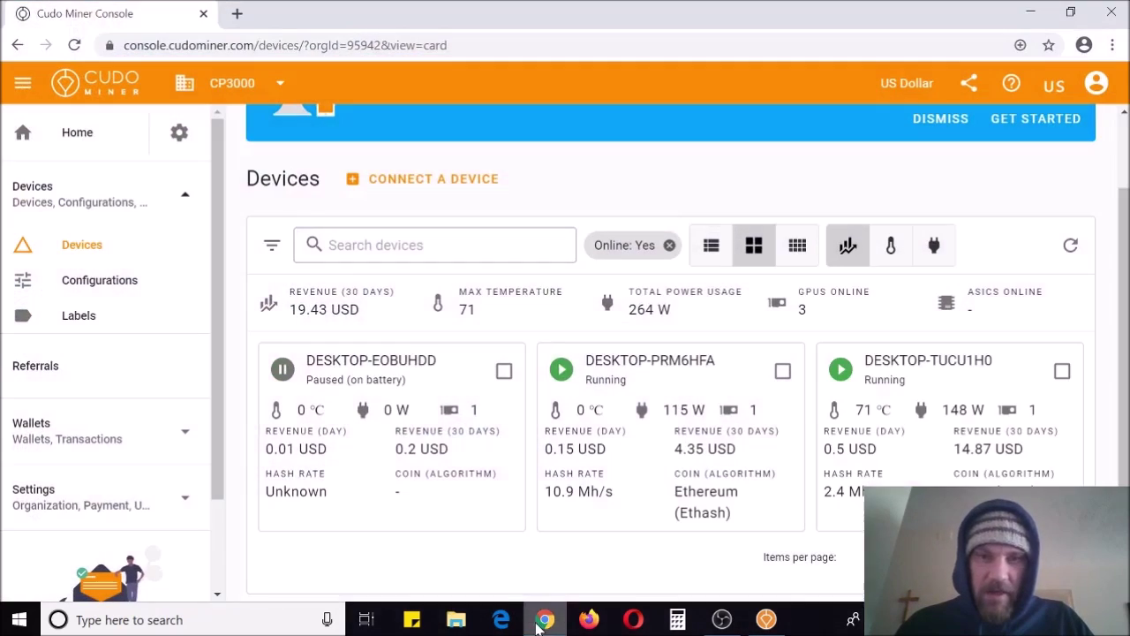
scroll(457, 250, "up", 1)
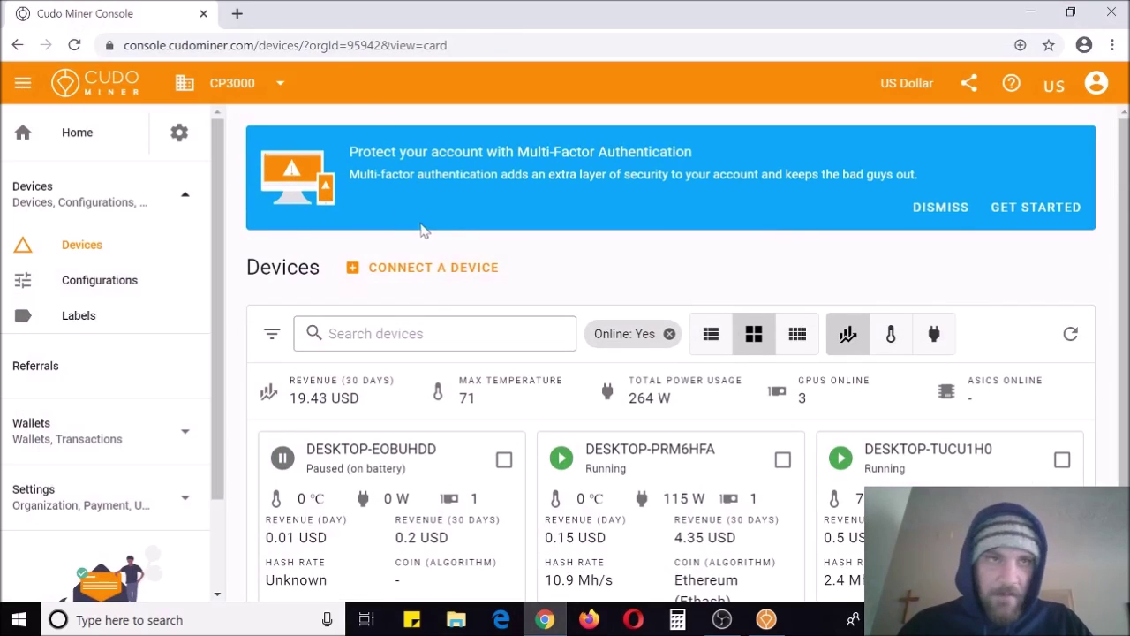
scroll(76, 330, "down", 1)
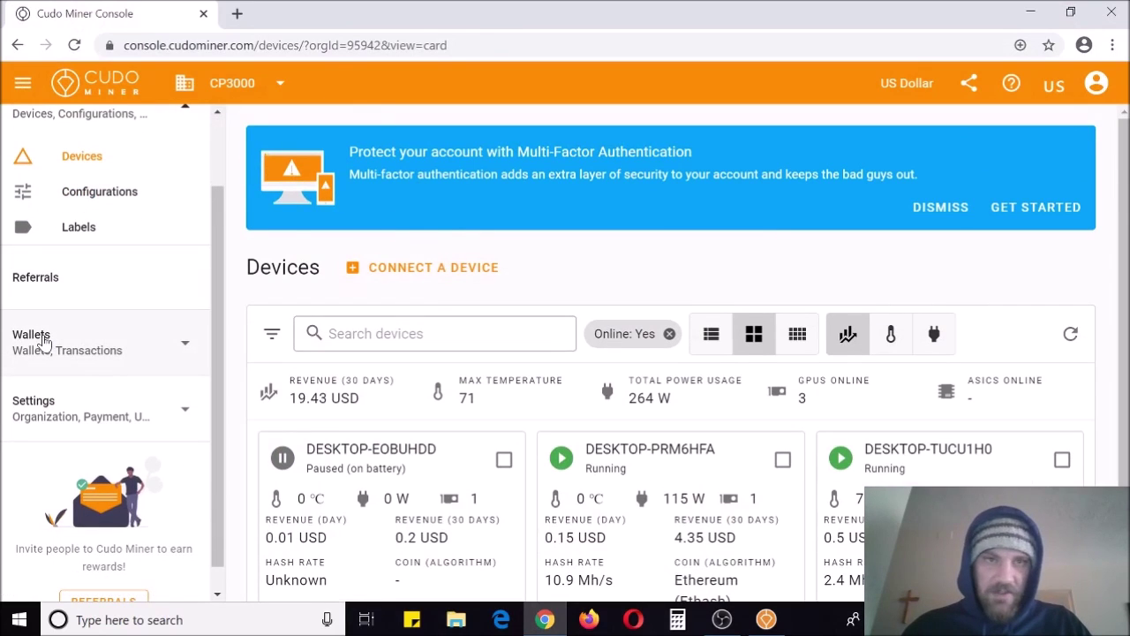
left_click(79, 353)
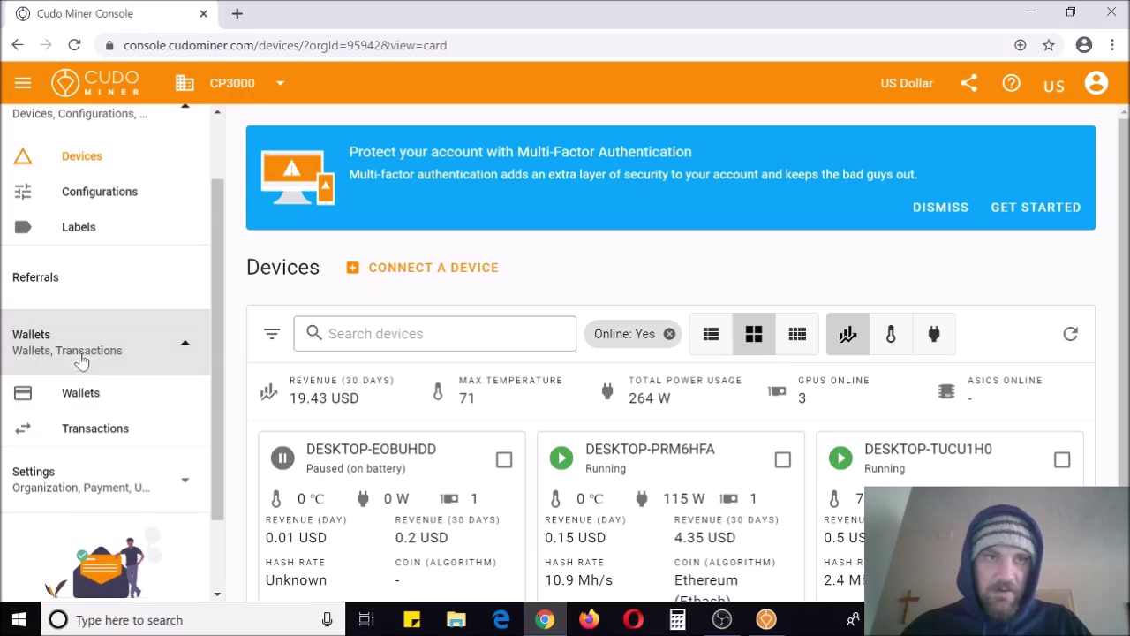
left_click(81, 397)
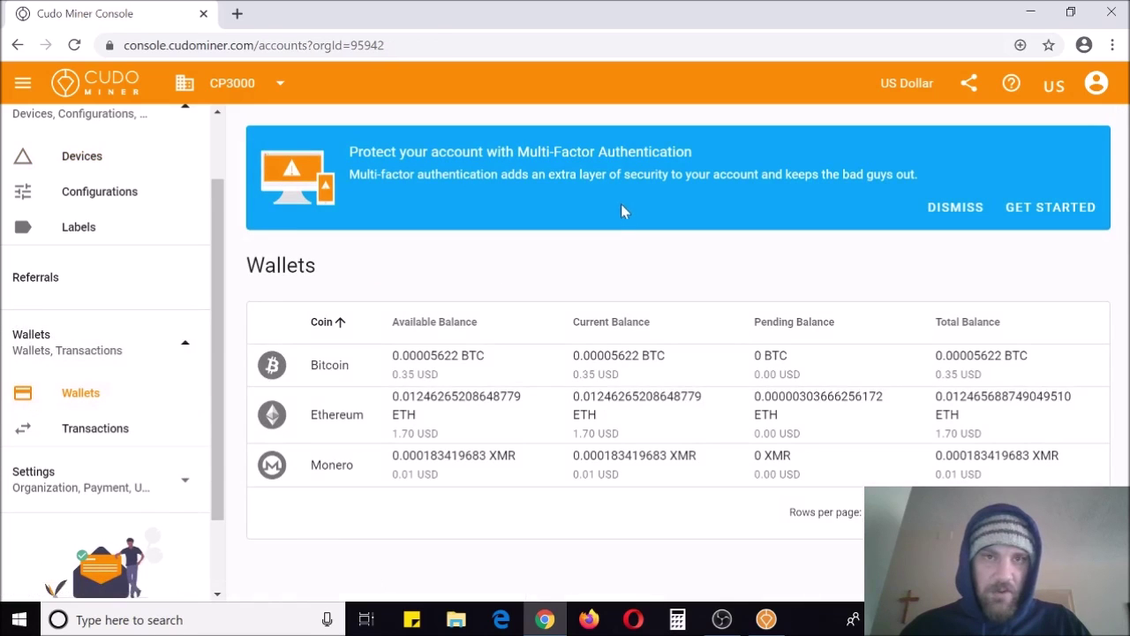